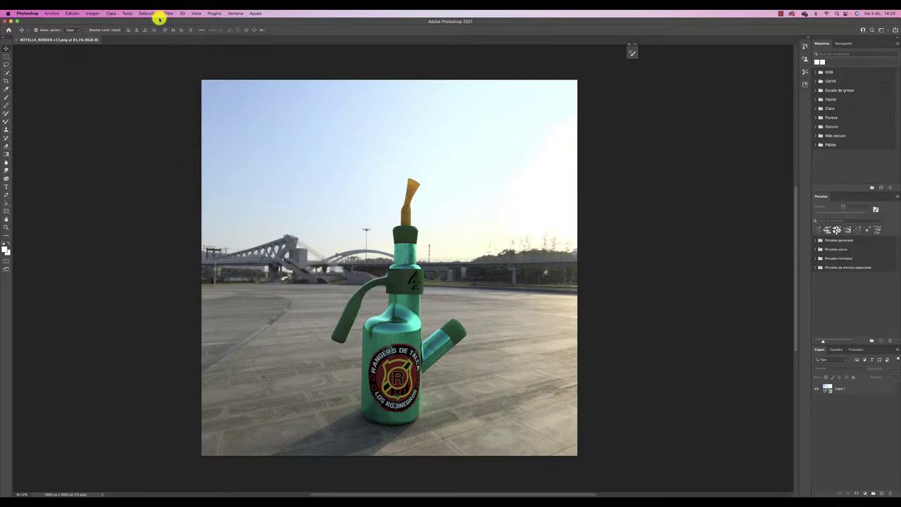
# Make Capa 1 active, run Select > Subject on the bottle, then undo it
pyautogui.click(149, 14)
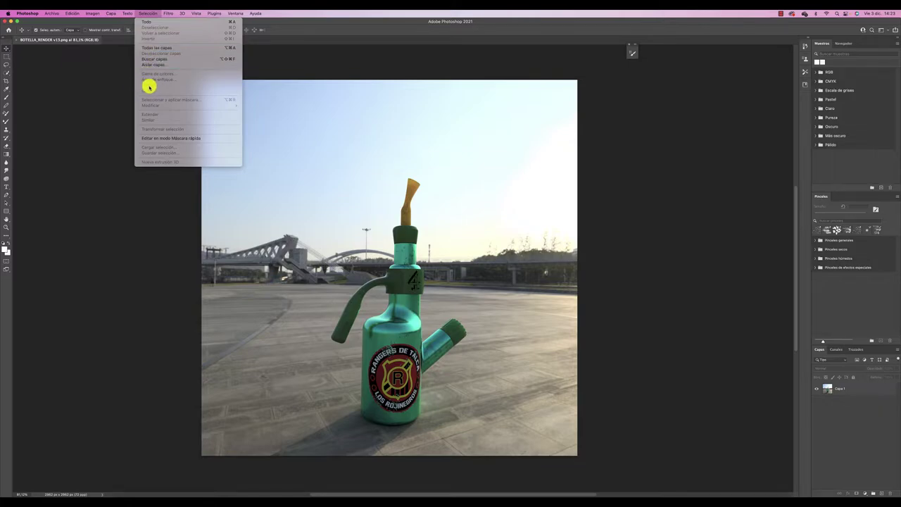
pyautogui.click(406, 191)
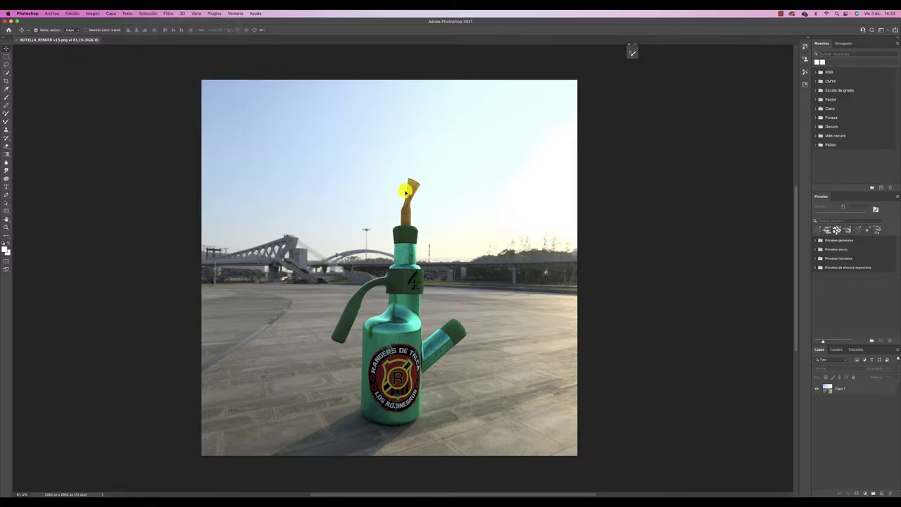
pyautogui.click(406, 191)
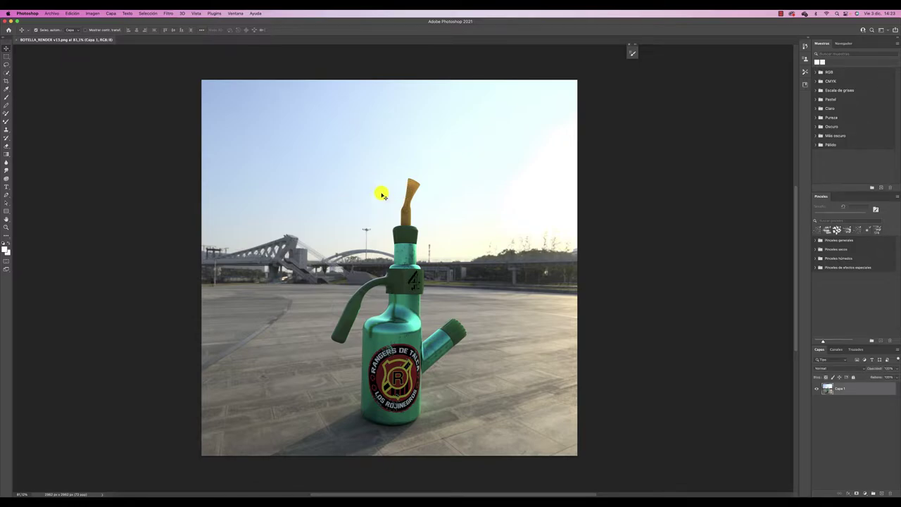
pyautogui.click(148, 13)
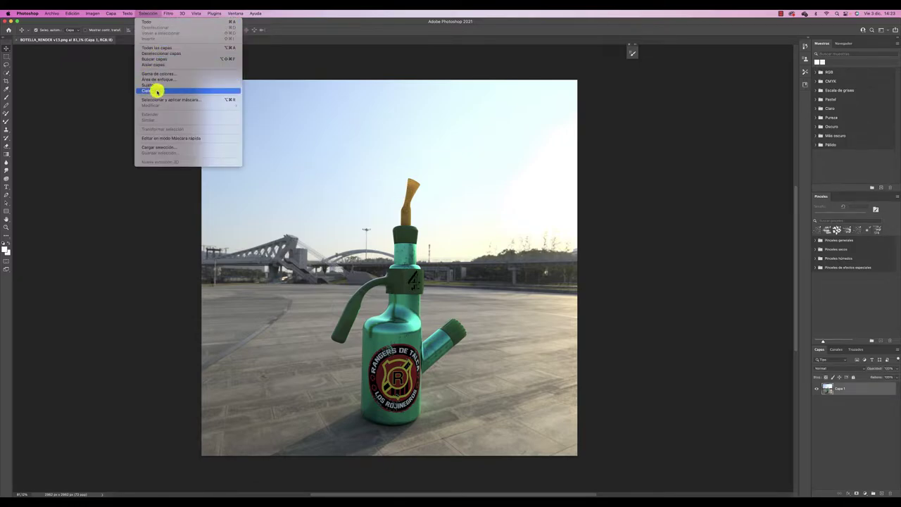
pyautogui.click(152, 85)
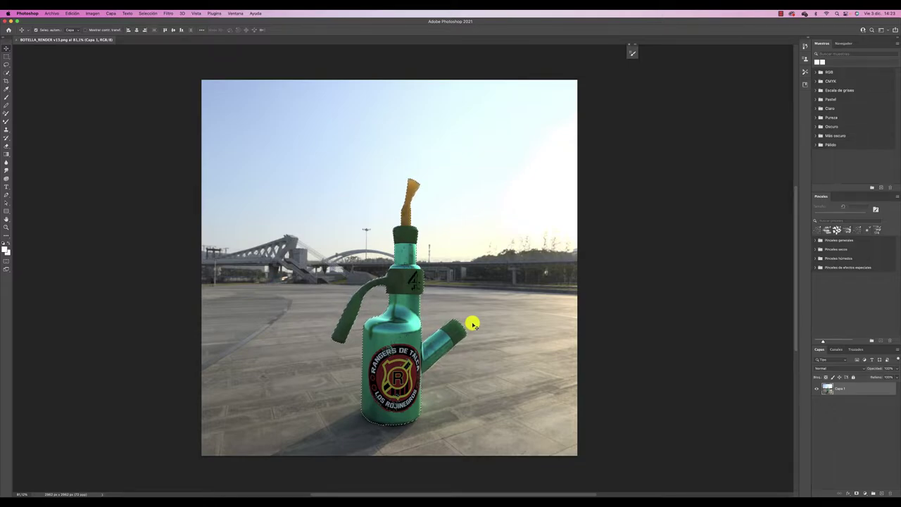
pyautogui.press('super+c')
# Quick-select the bottle's nozzle, neck and handle joint
pyautogui.click(7, 72)
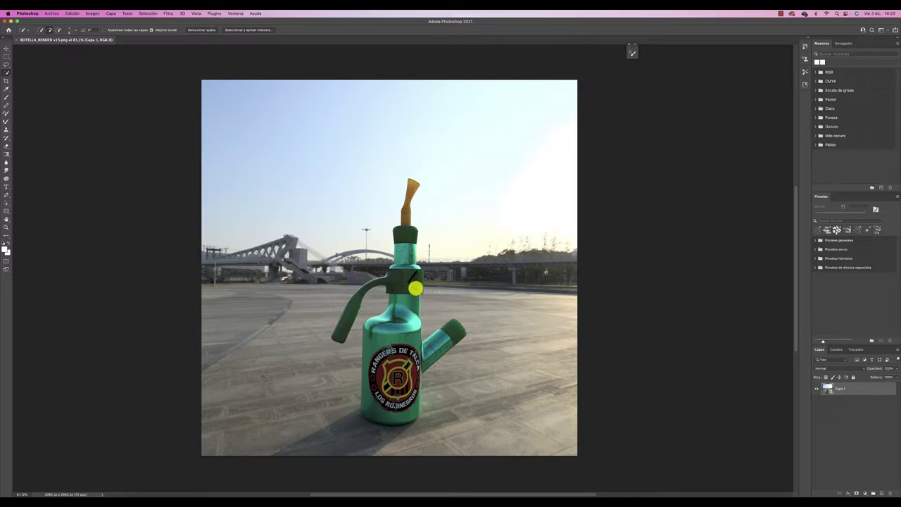
pyautogui.moveTo(404, 254)
pyautogui.mouseDown()
pyautogui.moveTo(408, 194)
pyautogui.moveTo(392, 400)
pyautogui.moveTo(379, 421)
pyautogui.moveTo(446, 330)
pyautogui.moveTo(343, 337)
pyautogui.moveTo(350, 303)
pyautogui.moveTo(362, 291)
pyautogui.moveTo(446, 298)
pyautogui.moveTo(422, 282)
pyautogui.mouseUp()
pyautogui.moveTo(402, 235); pyautogui.dragTo(404, 255)
pyautogui.scroll(5, 386, 286)
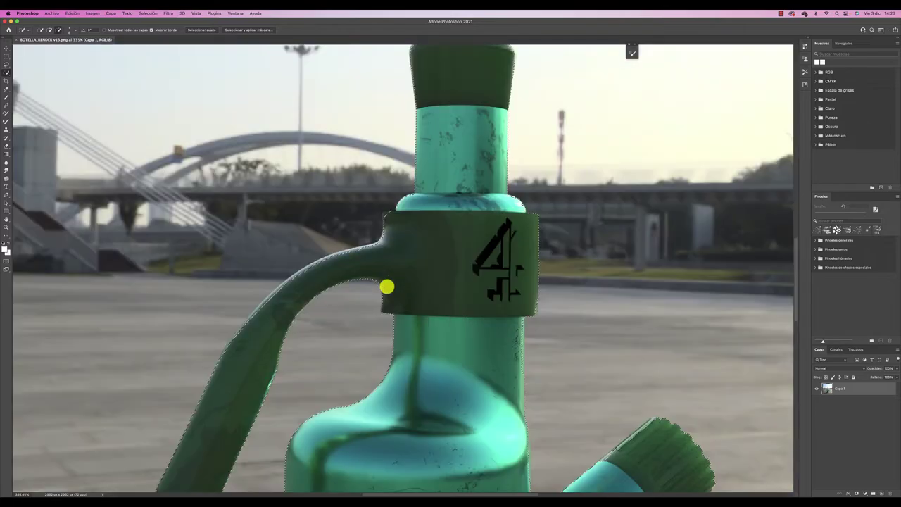
pyautogui.scroll(2, 387, 232)
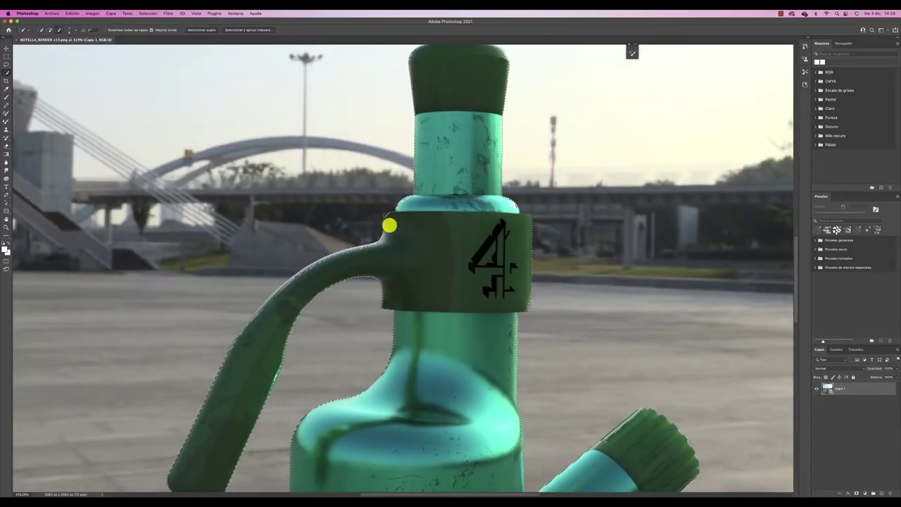
pyautogui.scroll(2, 388, 223)
pyautogui.scroll(2, 388, 224)
pyautogui.moveTo(386, 213); pyautogui.dragTo(382, 204)
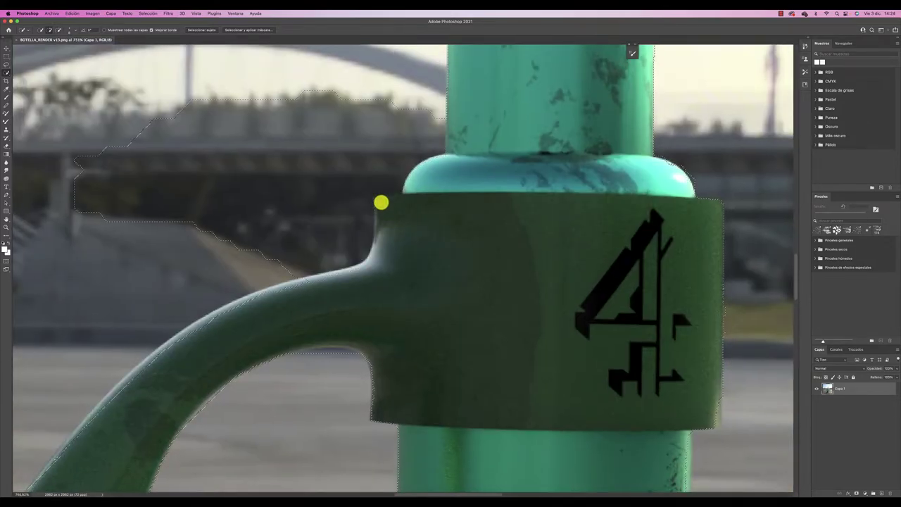
pyautogui.scroll(-2, 399, 238)
pyautogui.scroll(-1, 401, 237)
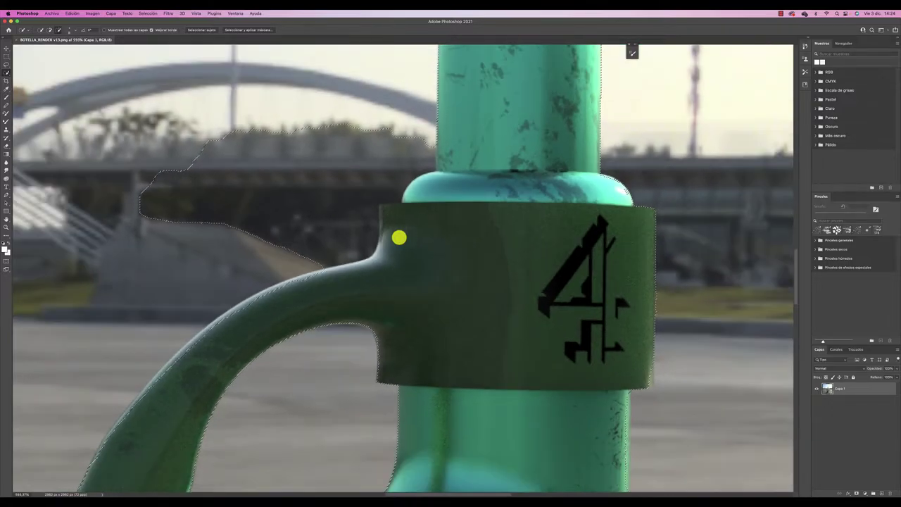
pyautogui.scroll(-3, 317, 199)
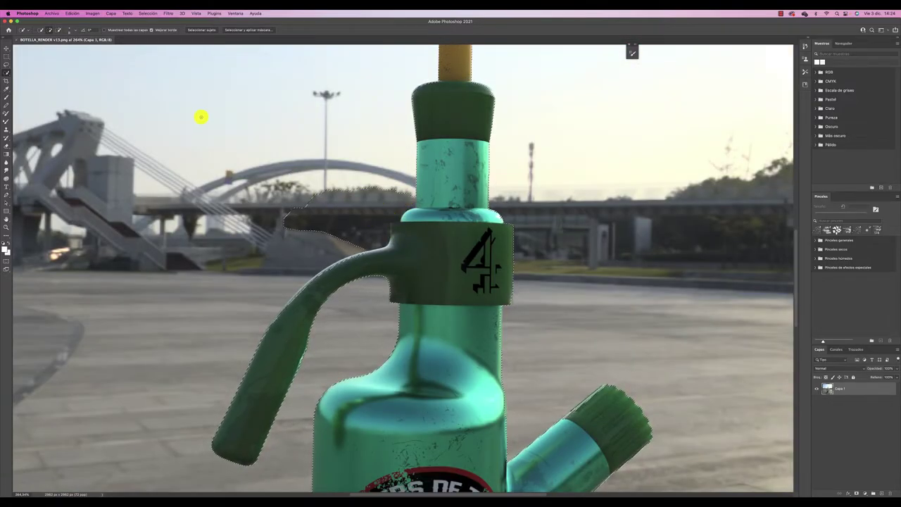
# Subtract the stray background beside the handle from the selection
pyautogui.click(60, 30)
pyautogui.moveTo(310, 205)
pyautogui.mouseDown()
pyautogui.moveTo(290, 222)
pyautogui.moveTo(349, 213)
pyautogui.mouseUp()
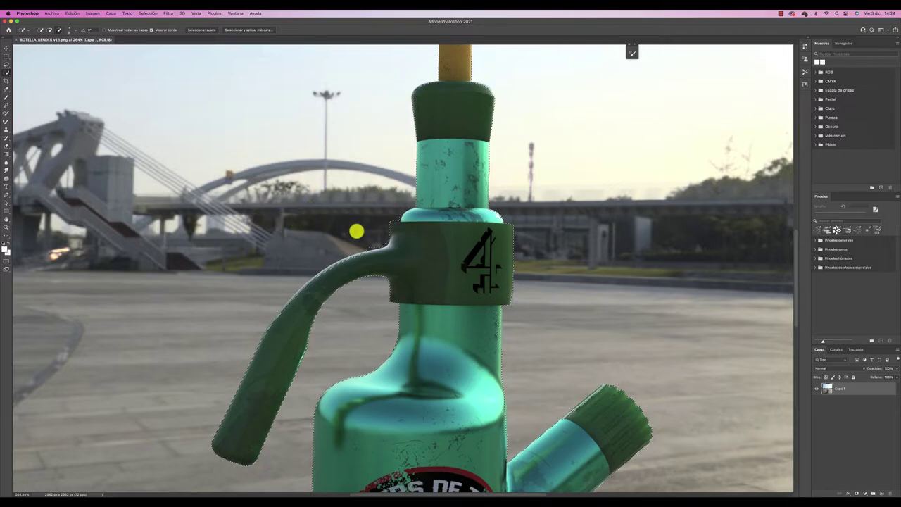
pyautogui.scroll(5, 349, 212)
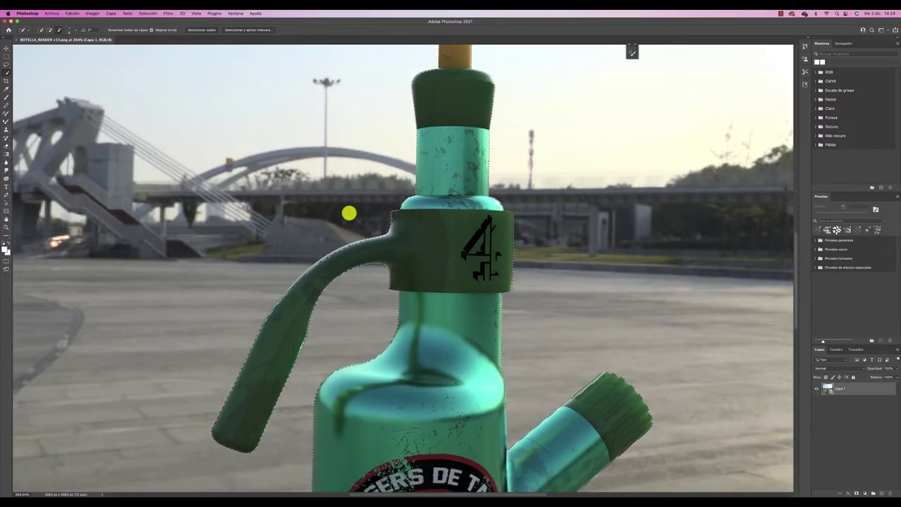
pyautogui.scroll(-10, 350, 213)
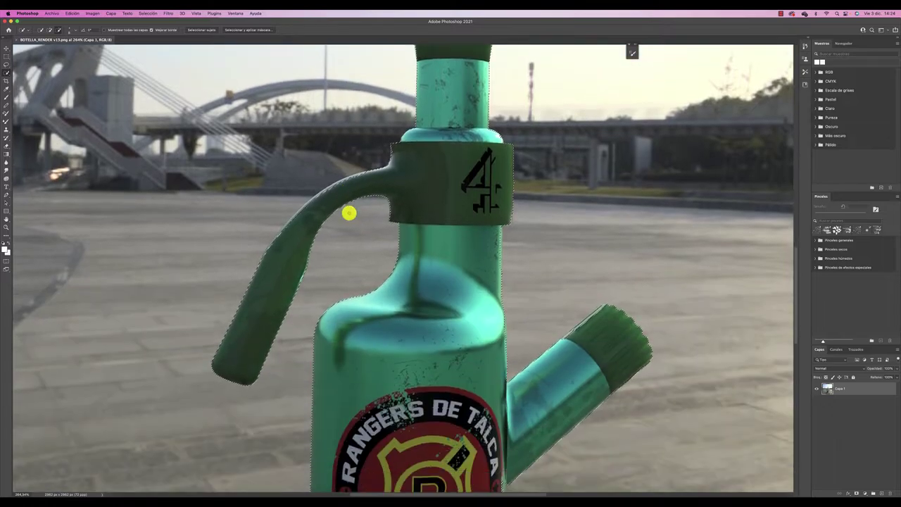
pyautogui.scroll(-2, 349, 212)
pyautogui.scroll(-2, 349, 213)
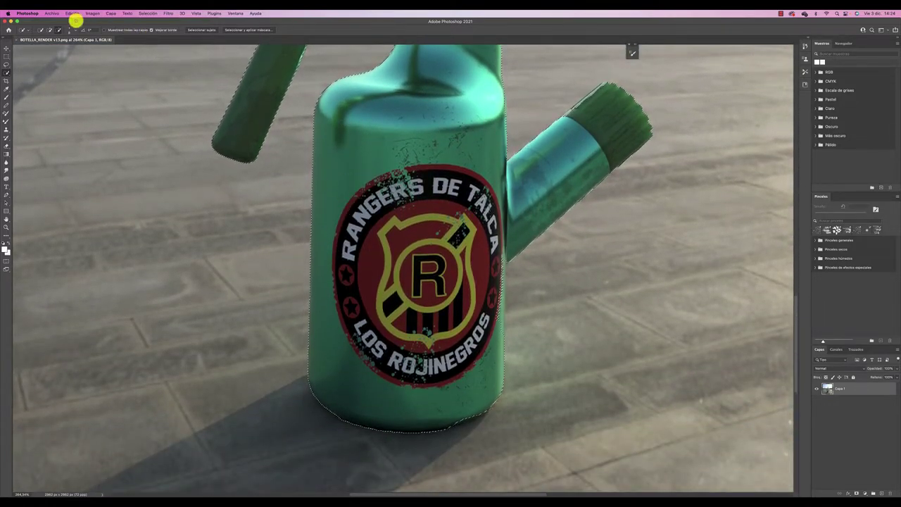
# Return the Quick Selection Tool to Add mode and resize its brush
pyautogui.click(49, 30)
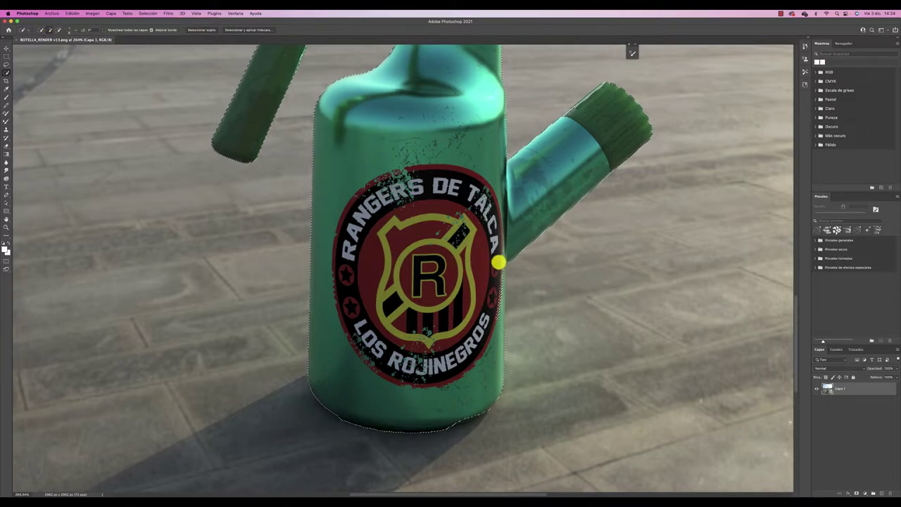
pyautogui.click(76, 30)
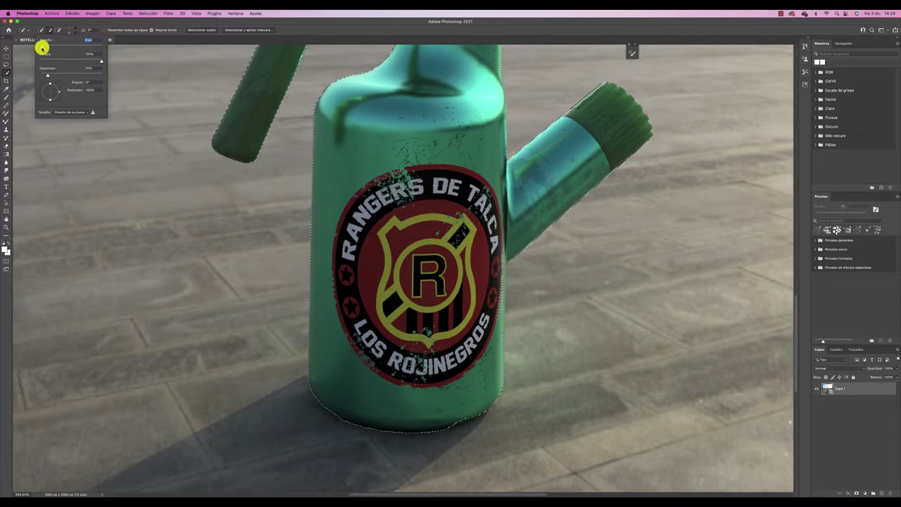
pyautogui.click(501, 261)
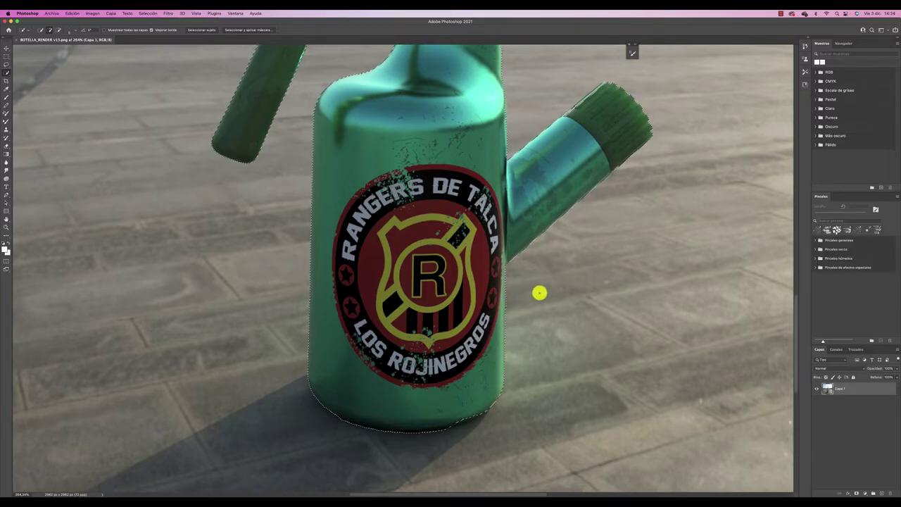
pyautogui.scroll(2, 540, 293)
pyautogui.scroll(-5, 539, 292)
pyautogui.scroll(1, 641, 215)
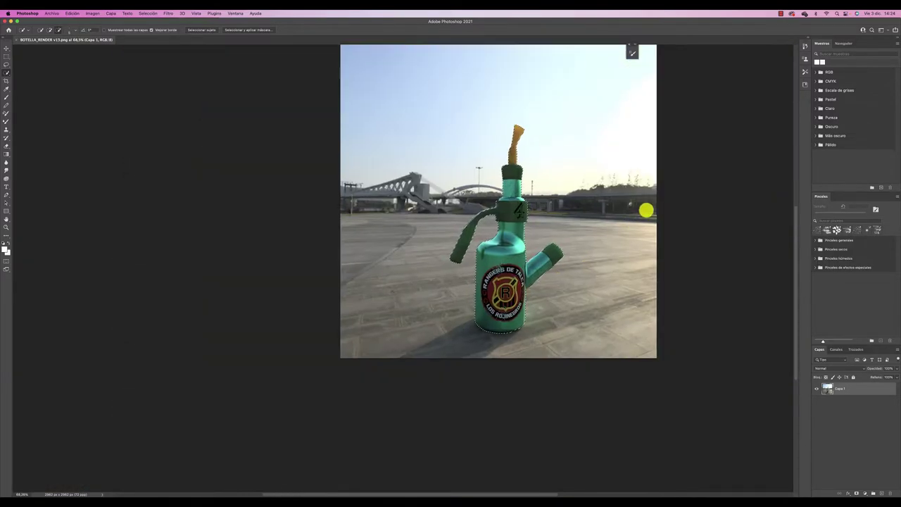
pyautogui.scroll(1, 646, 207)
pyautogui.scroll(1, 646, 207)
pyautogui.scroll(1, 645, 202)
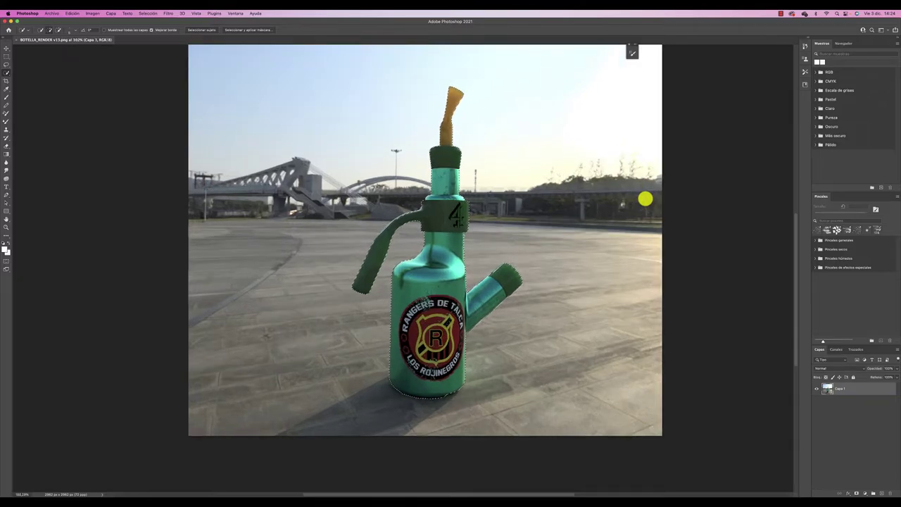
# Invert the selection to the plaza background and start Filter > Blur Gallery > Field Blur
pyautogui.click(152, 14)
pyautogui.click(150, 39)
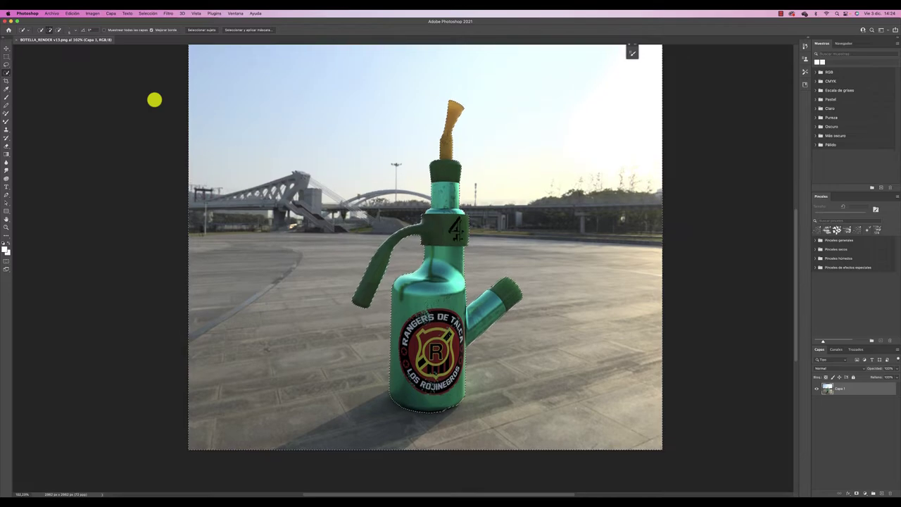
pyautogui.click(169, 13)
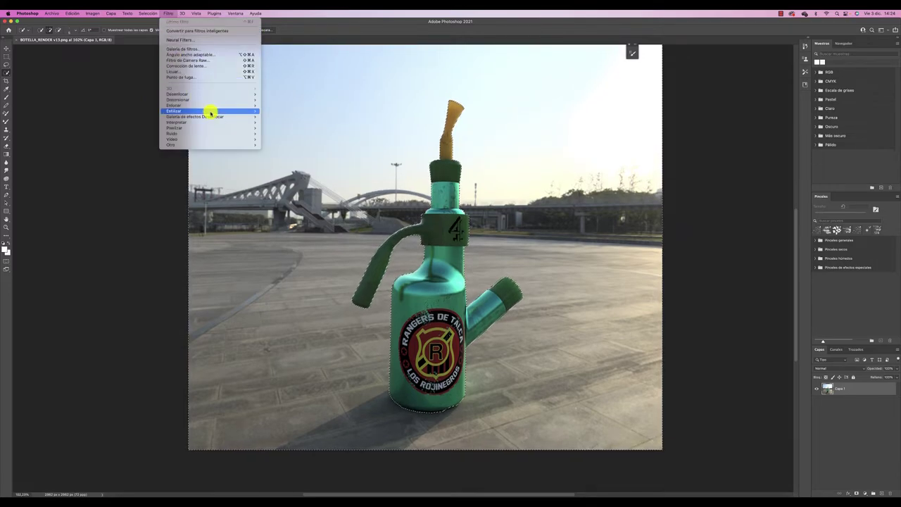
pyautogui.moveTo(204, 116)
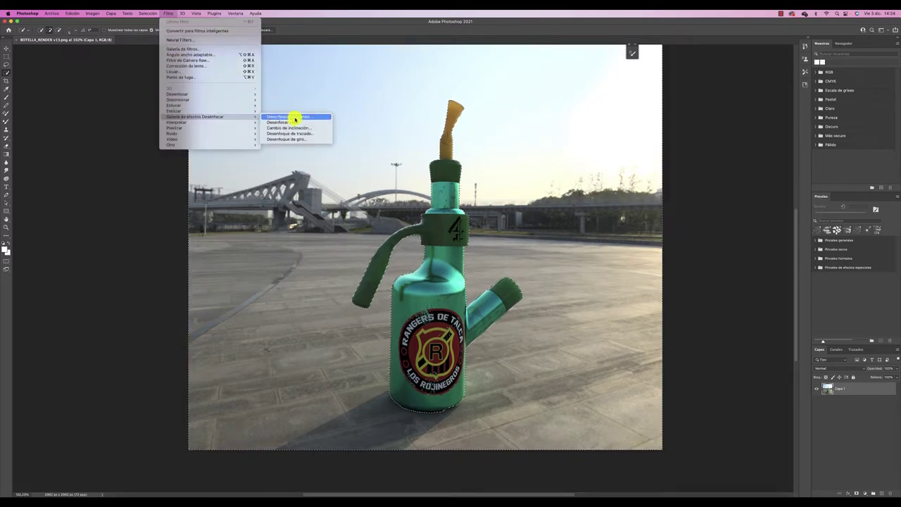
pyautogui.click(291, 117)
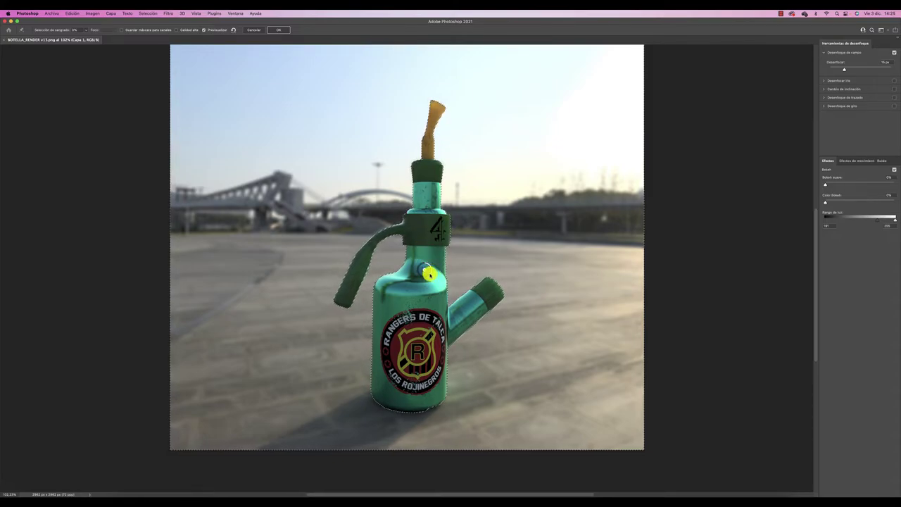
# Test the Field Blur strength and add a neck pin blurred to about 26 px
pyautogui.moveTo(426, 276); pyautogui.dragTo(421, 269)
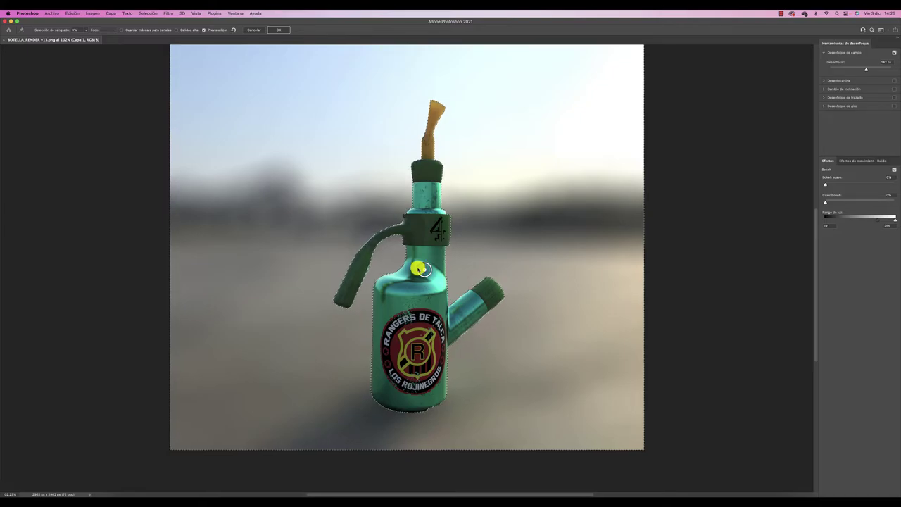
pyautogui.moveTo(420, 269); pyautogui.dragTo(431, 269)
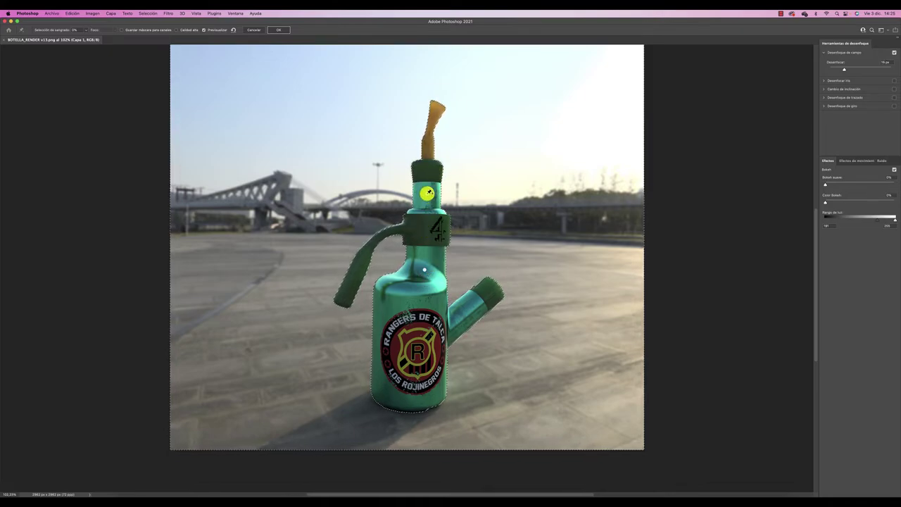
pyautogui.click(427, 192)
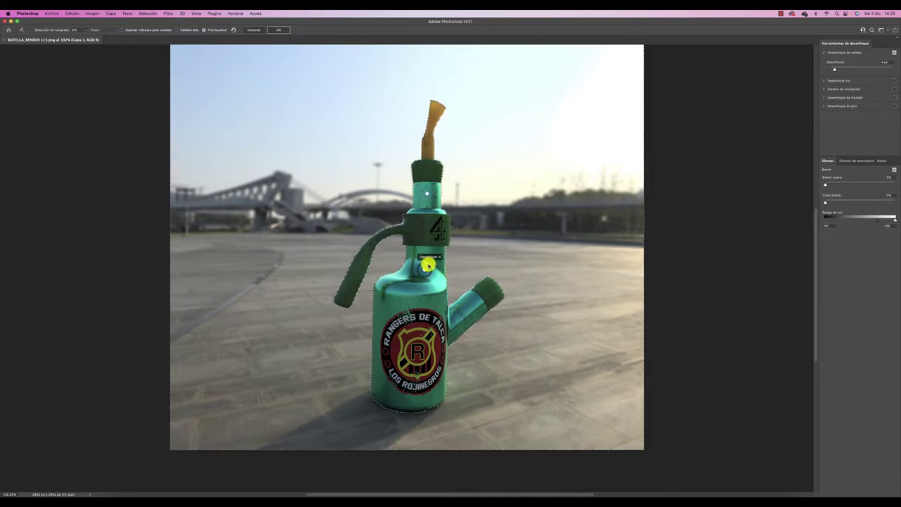
pyautogui.moveTo(428, 264); pyautogui.dragTo(422, 268)
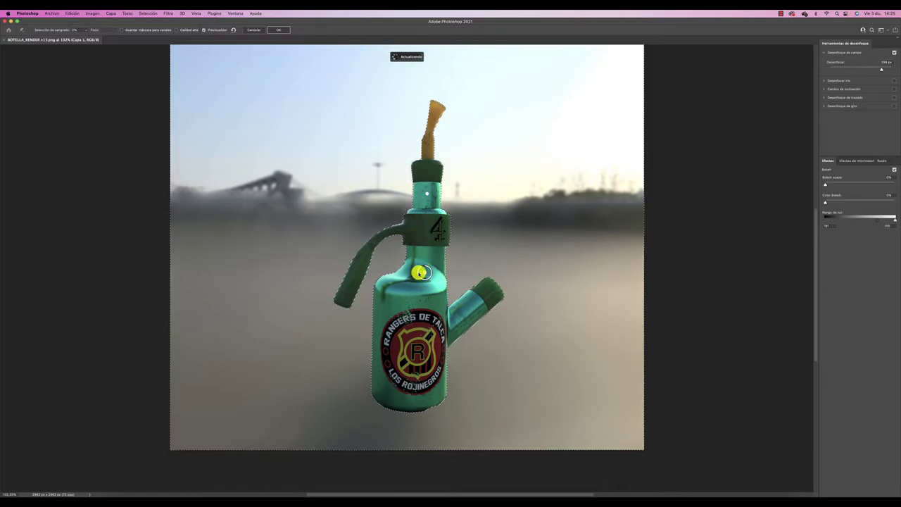
pyautogui.moveTo(420, 273)
pyautogui.mouseDown()
pyautogui.moveTo(424, 280)
pyautogui.moveTo(428, 269)
pyautogui.mouseUp()
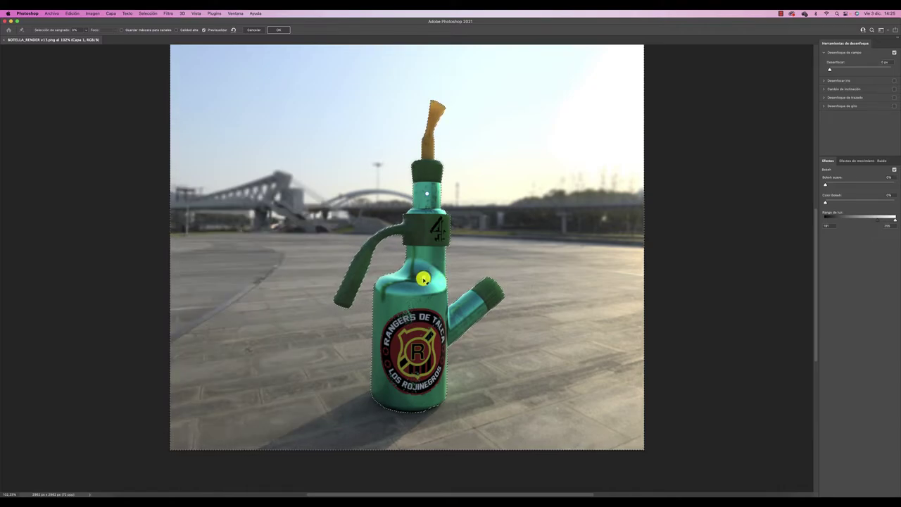
# Add body and neck pins, raise the blur to about 37 px, and apply
pyautogui.click(423, 276)
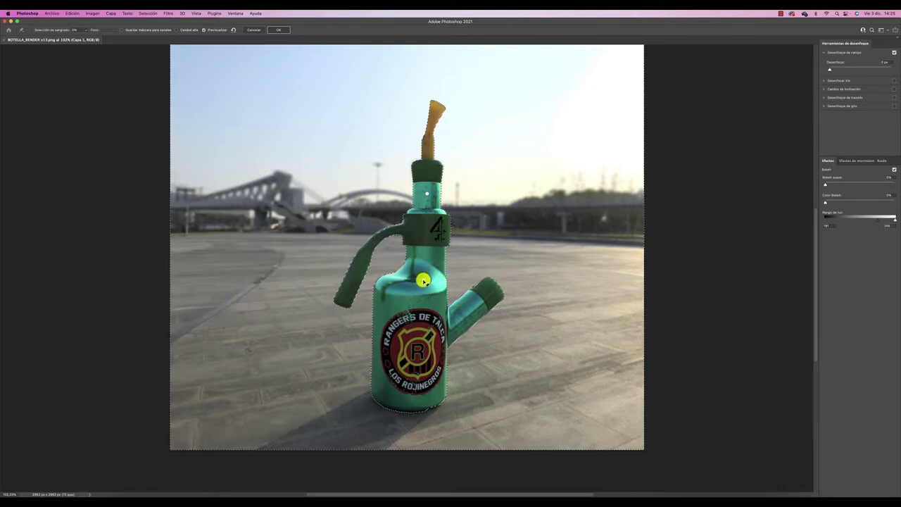
pyautogui.click(428, 194)
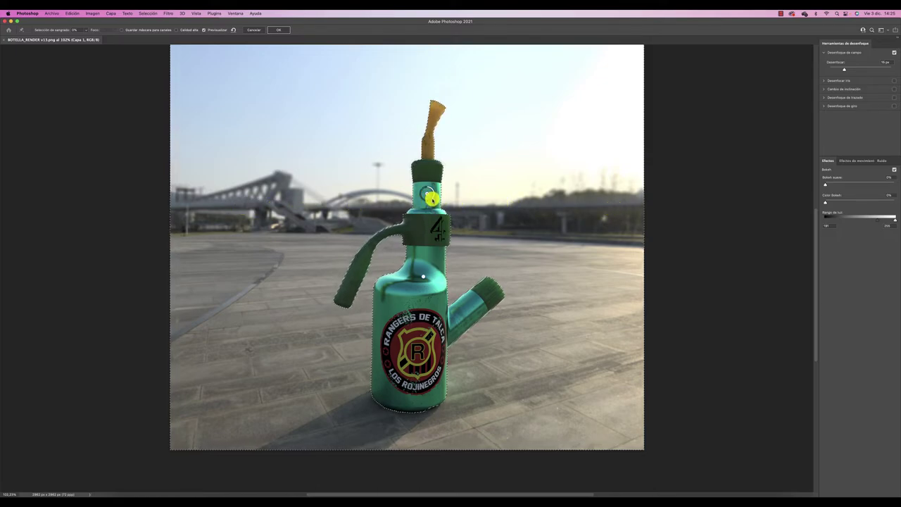
pyautogui.moveTo(427, 200); pyautogui.dragTo(426, 201)
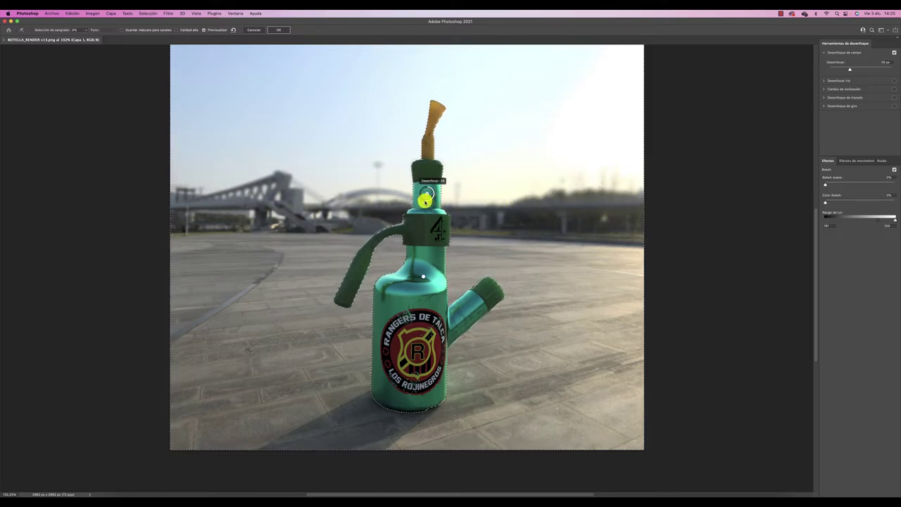
pyautogui.click(426, 195)
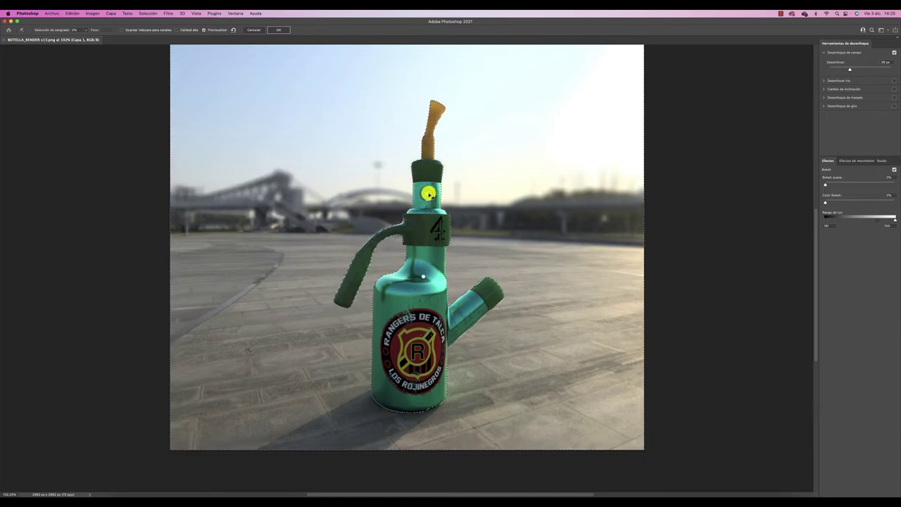
pyautogui.moveTo(423, 200); pyautogui.dragTo(422, 200)
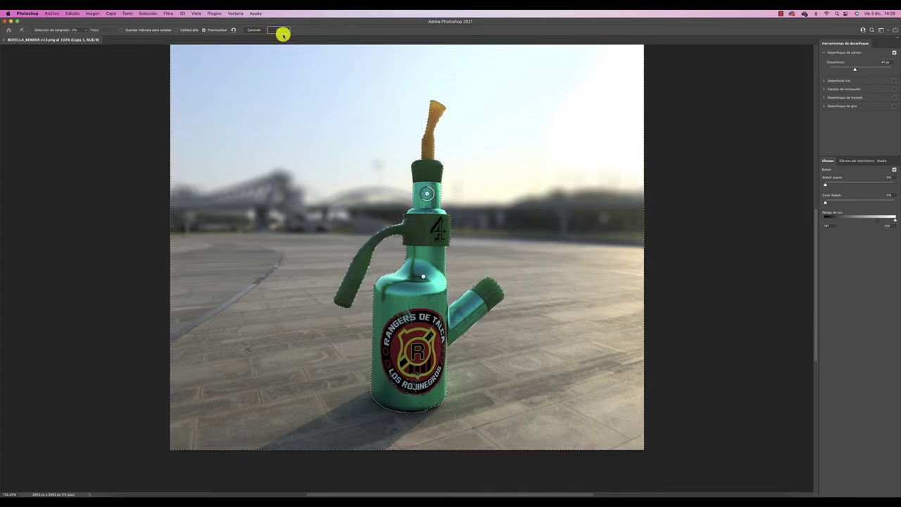
pyautogui.click(282, 31)
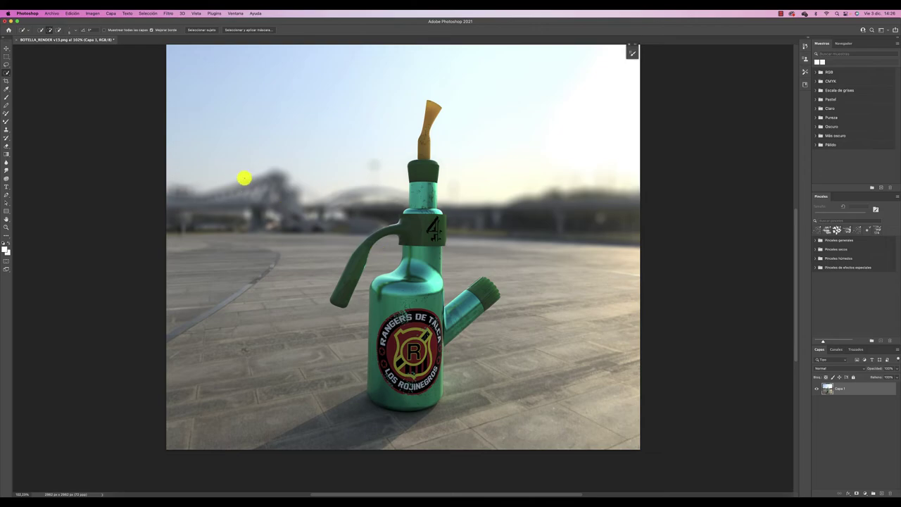
# Apply Brightness/Contrast with brightness 26 and contrast 92
pyautogui.click(92, 13)
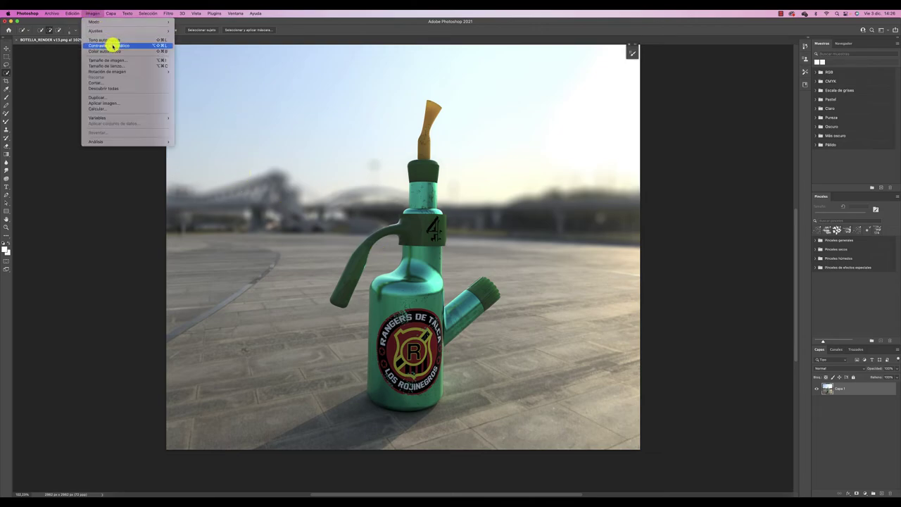
pyautogui.click(181, 33)
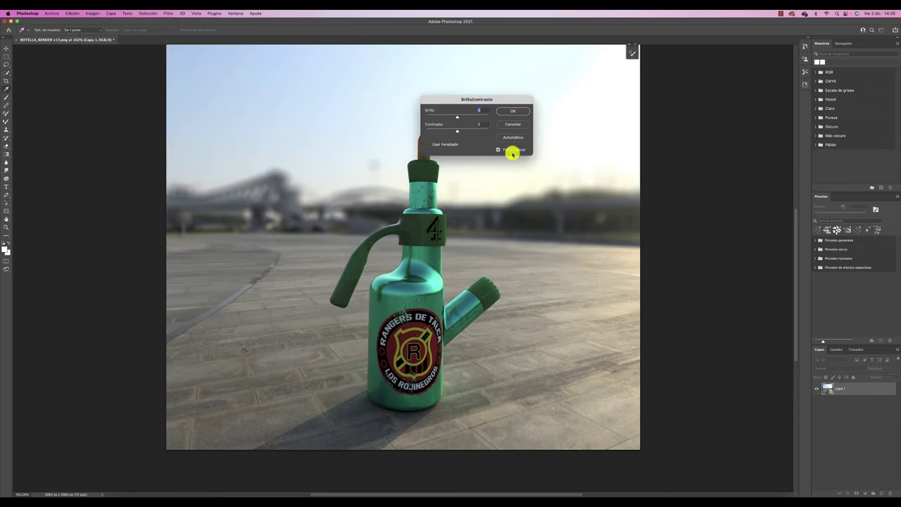
pyautogui.moveTo(462, 132)
pyautogui.mouseDown()
pyautogui.moveTo(482, 130)
pyautogui.moveTo(463, 118)
pyautogui.moveTo(486, 131)
pyautogui.mouseUp()
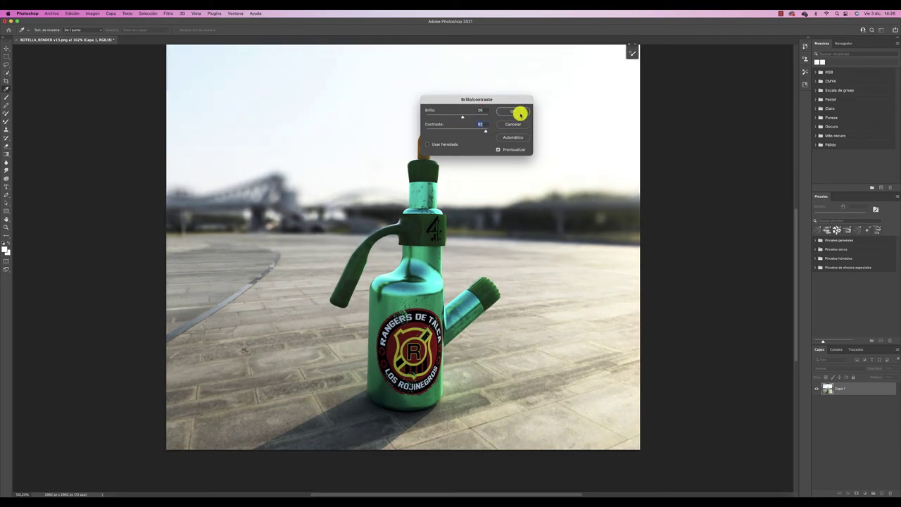
pyautogui.click(518, 112)
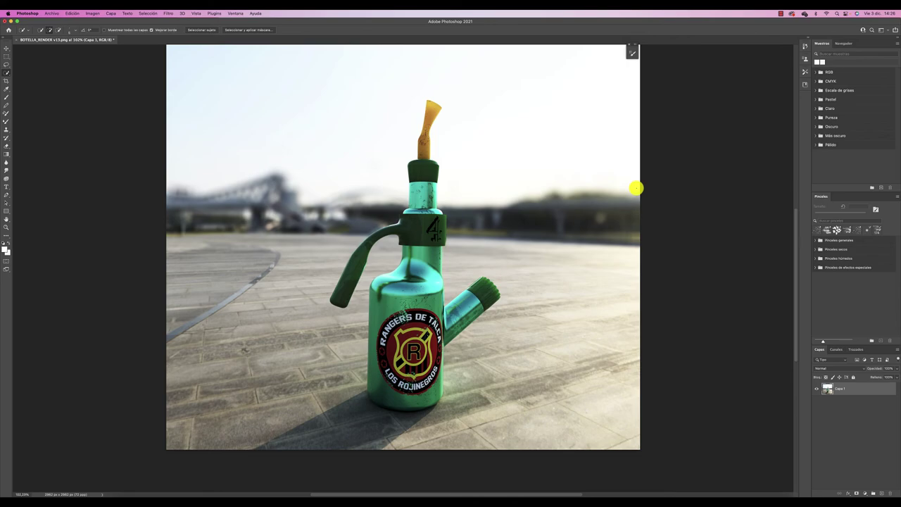